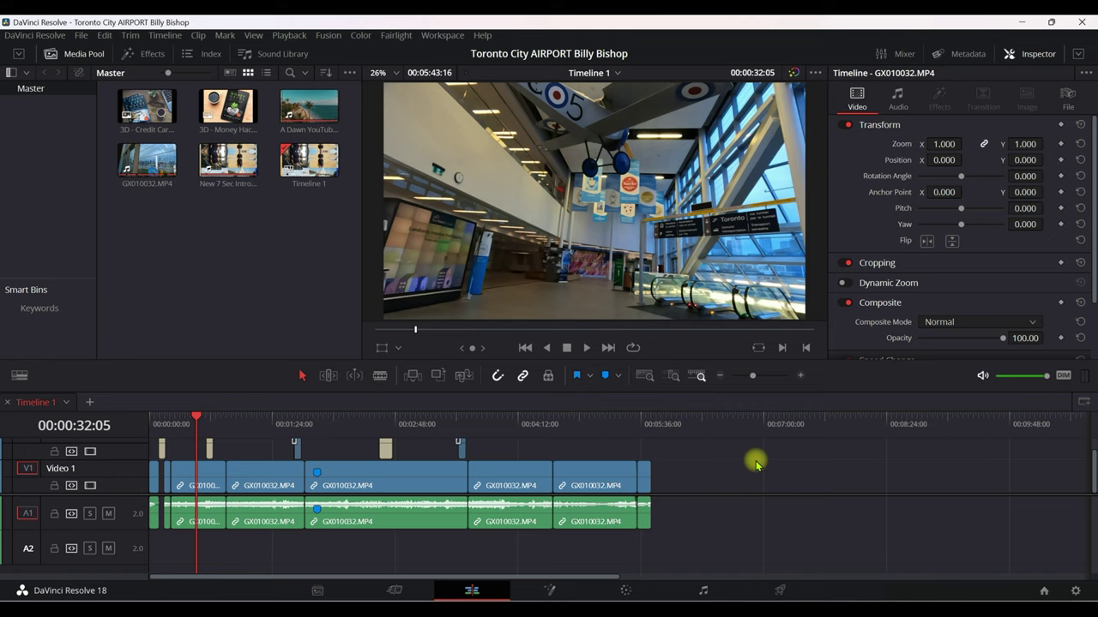
Expand the track headers, ripple-delete the Random Write On Lower Third title, then undo it
click(755, 461)
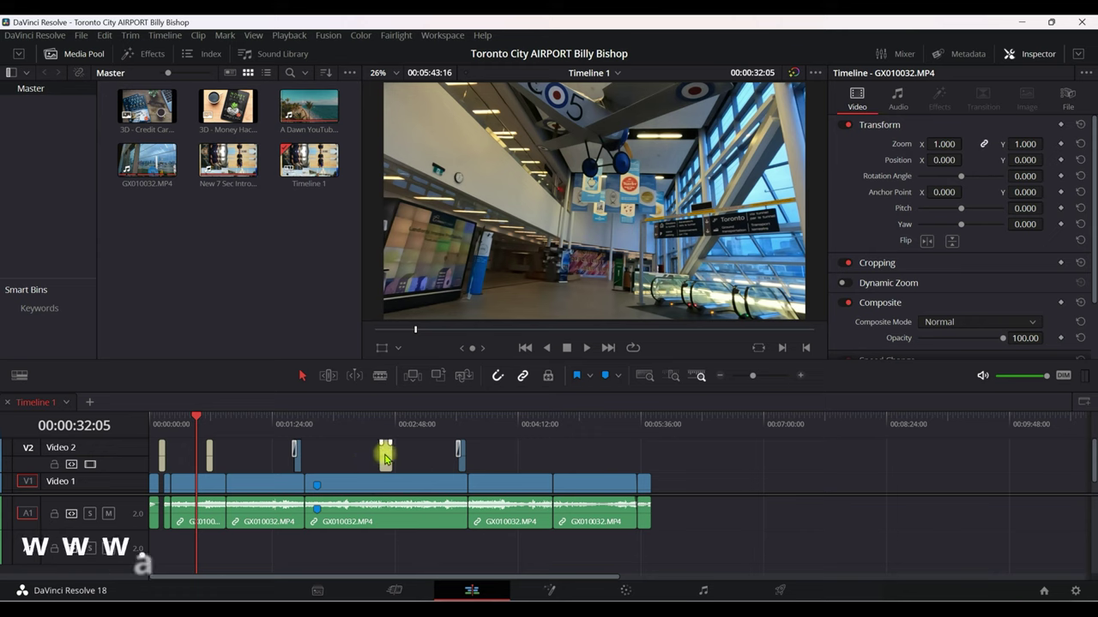
click(386, 459)
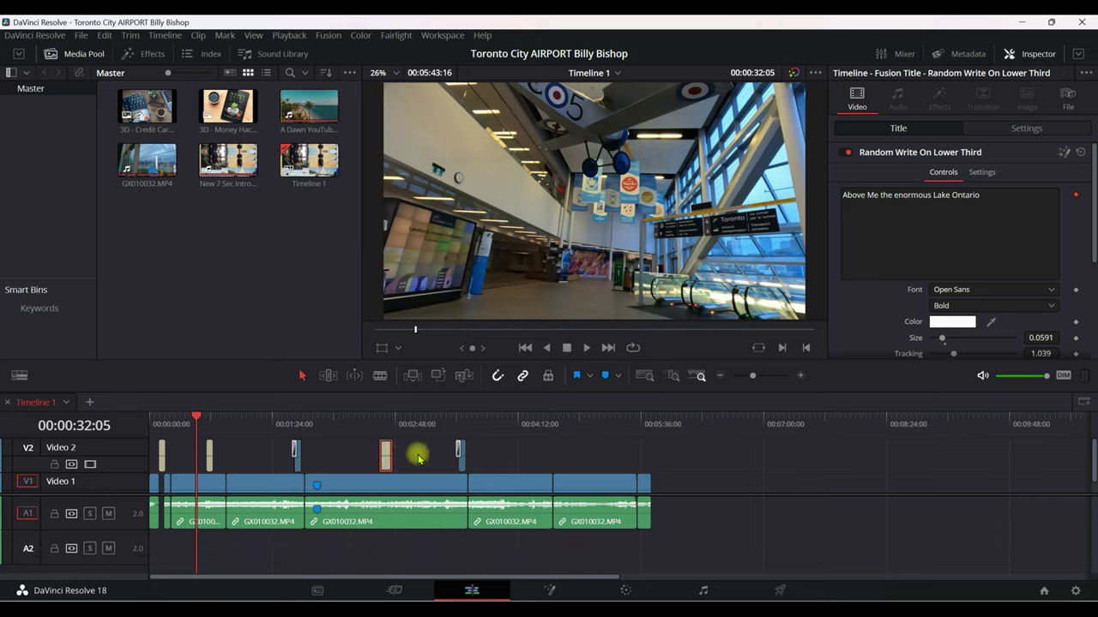
key(Delete)
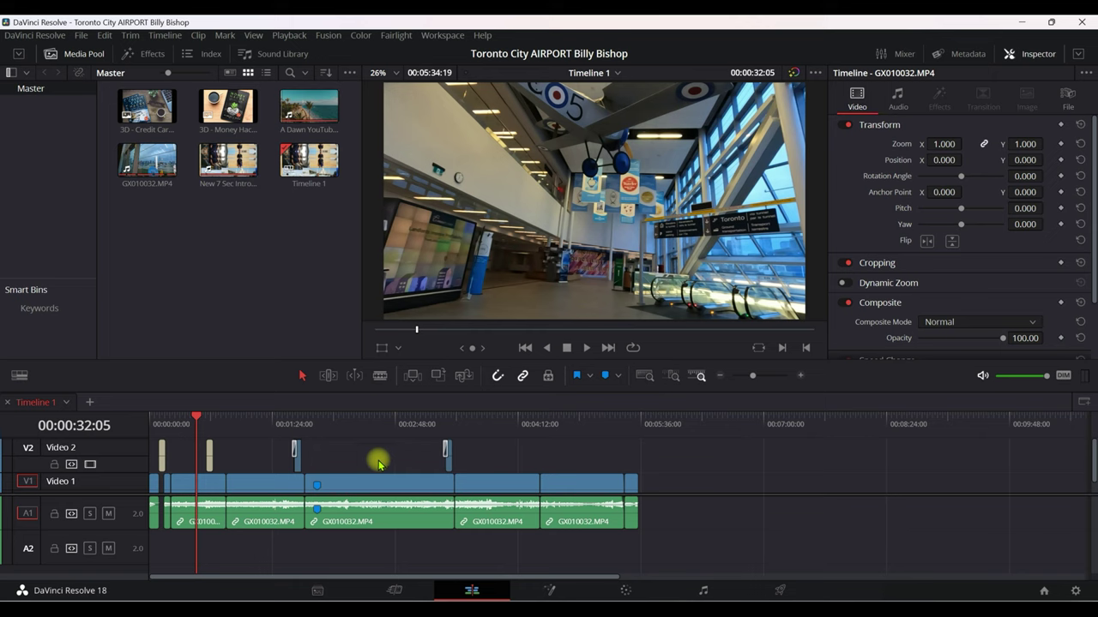
key(ctrl+z)
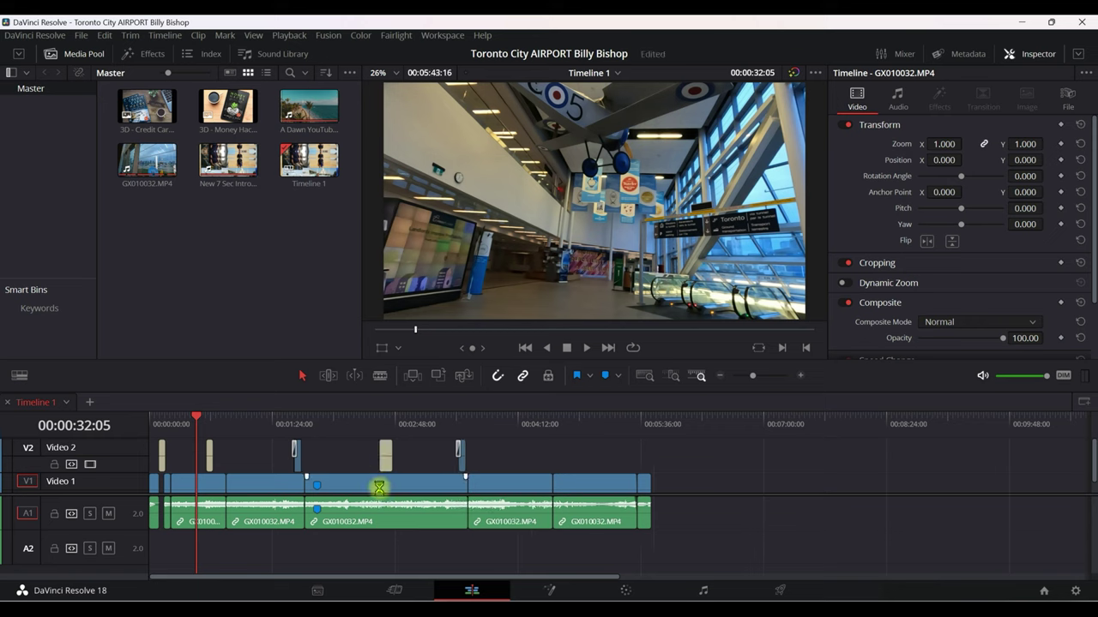
mouse_move(261, 485)
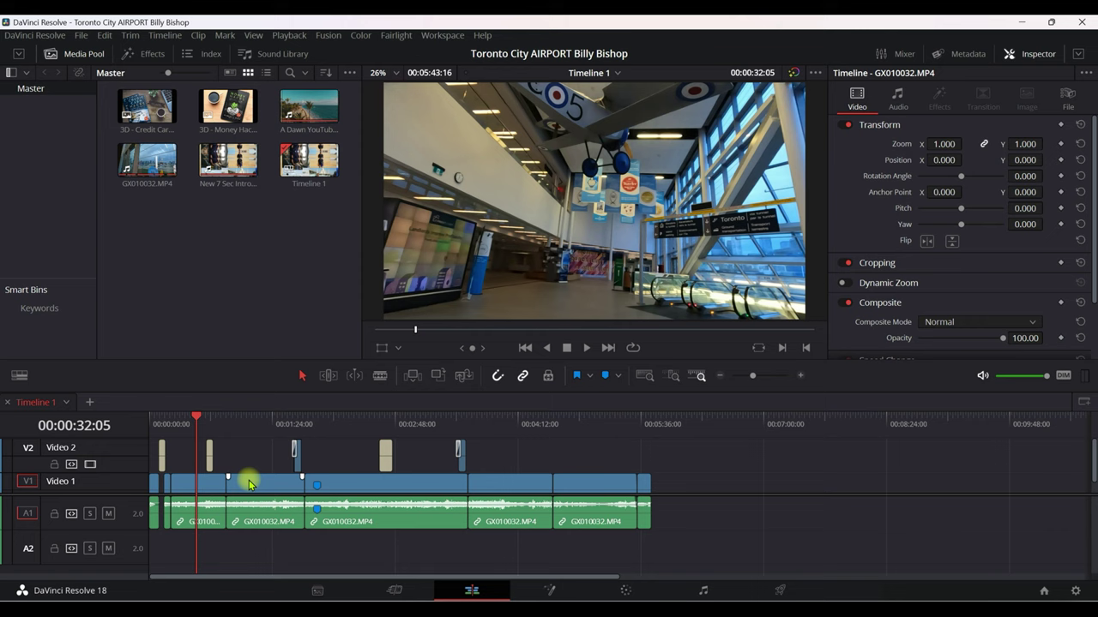
click(250, 484)
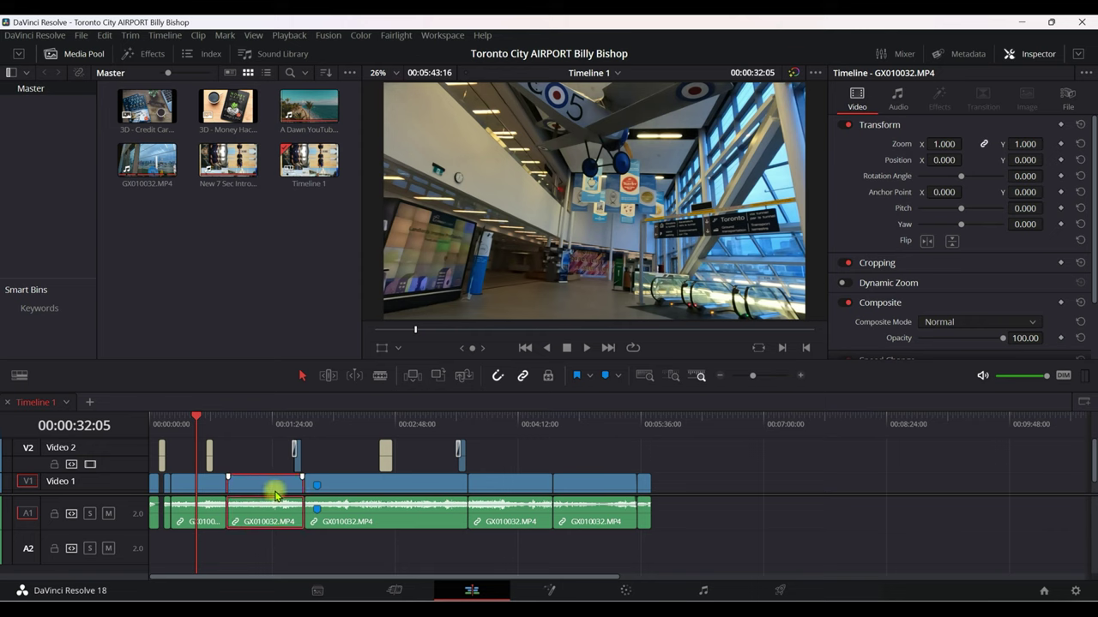
key(shift+Delete)
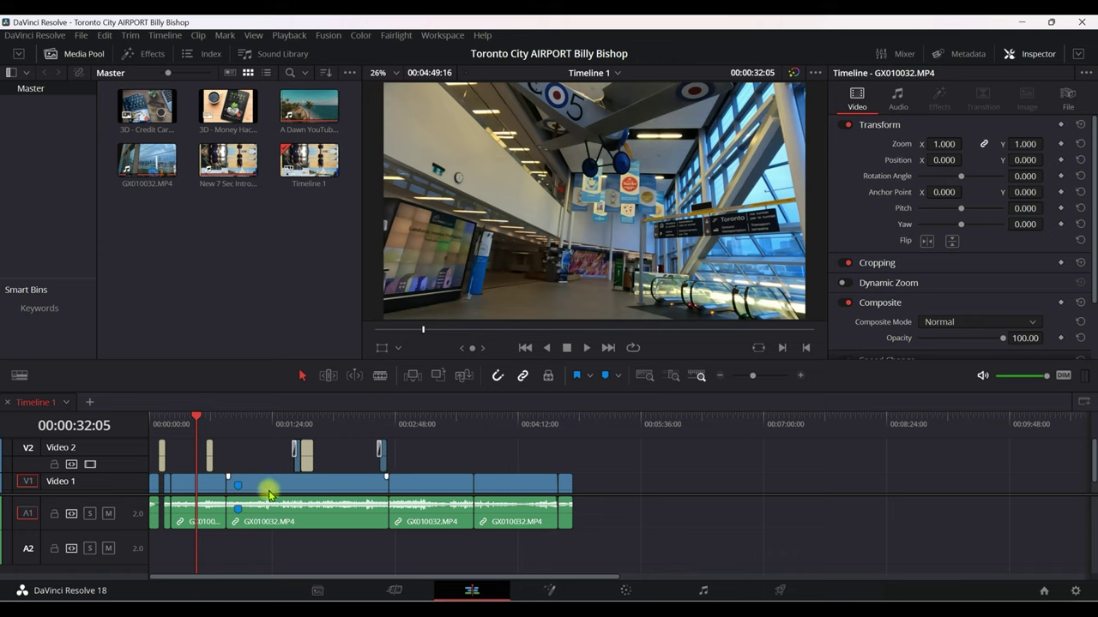
key(ctrl+z)
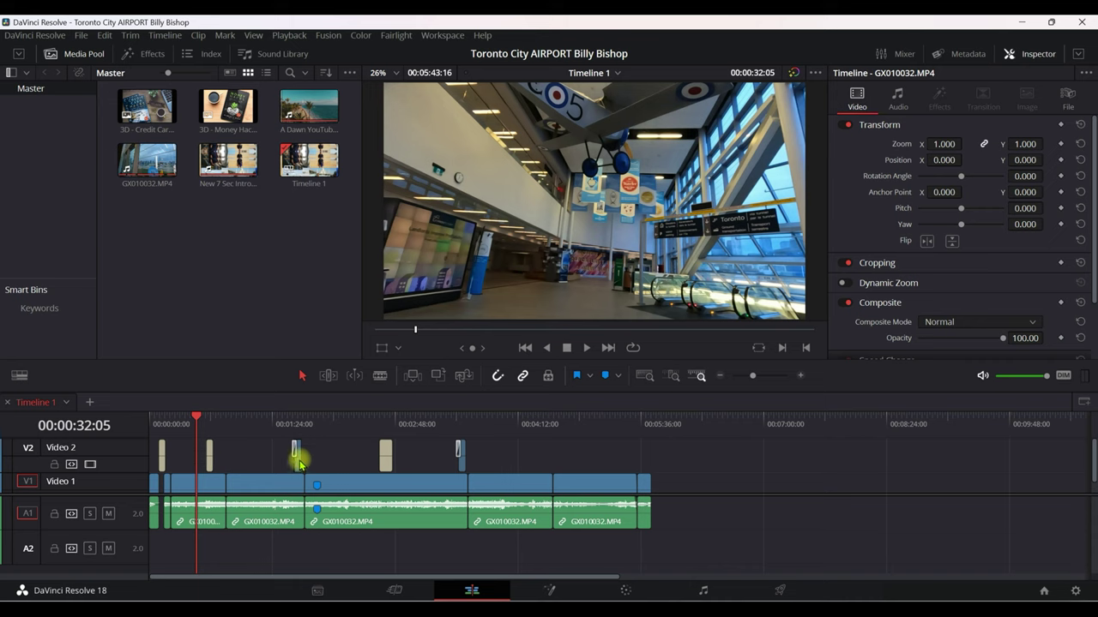
Lift the second GX010032.MP4 clip off V1, leaving an empty gap in its place
click(264, 486)
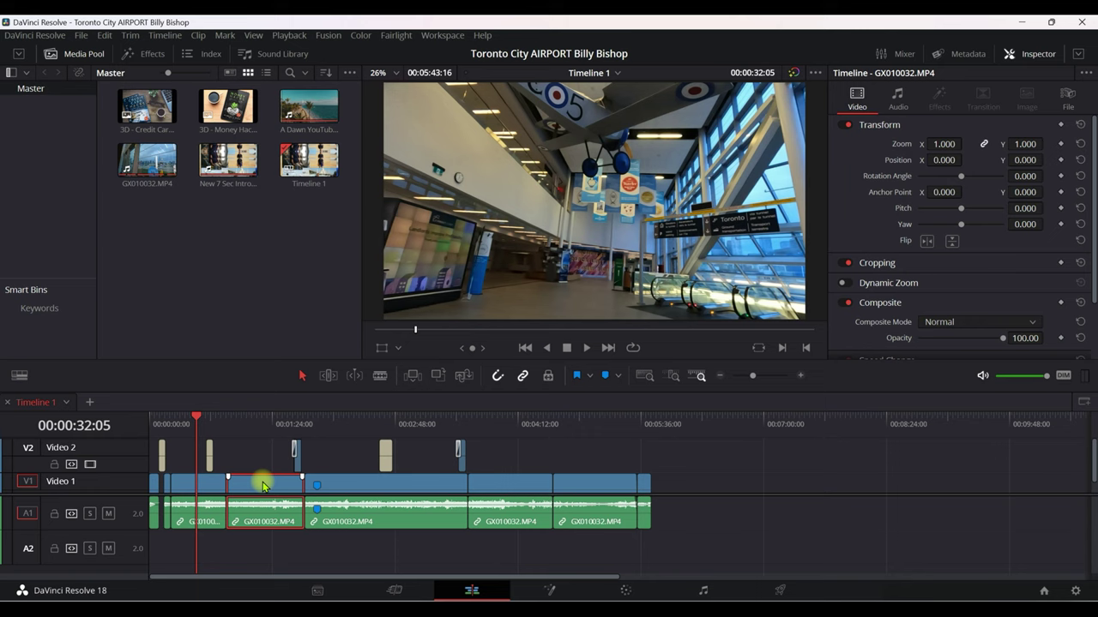
key(Delete)
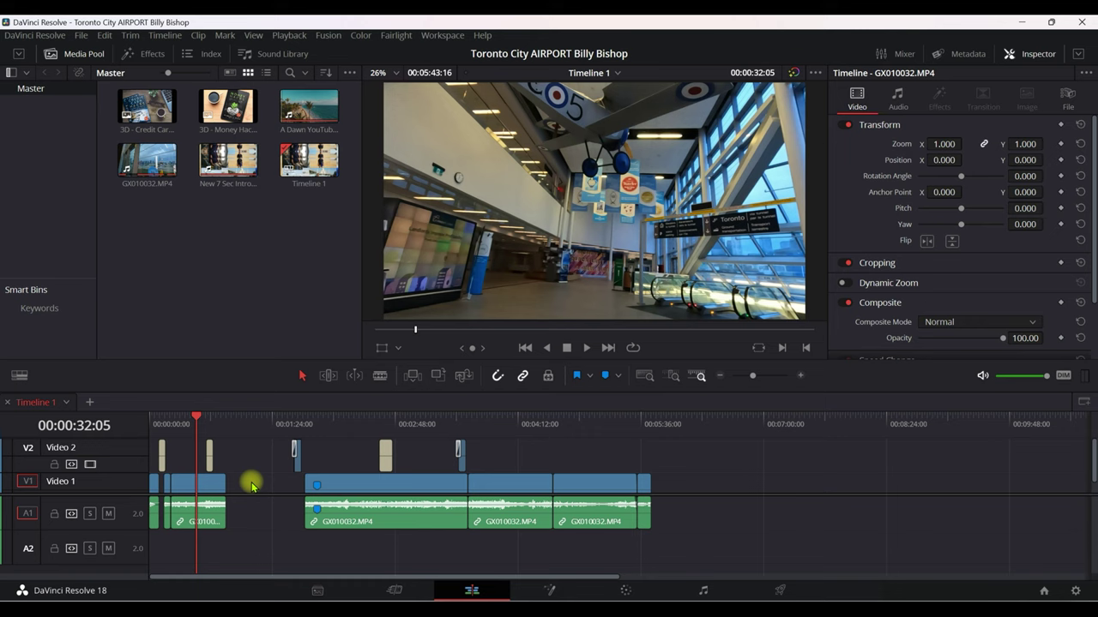
Restore the airport clip, then remove the Drop In Lower Third title from V2, leaving a gap
key(Delete)
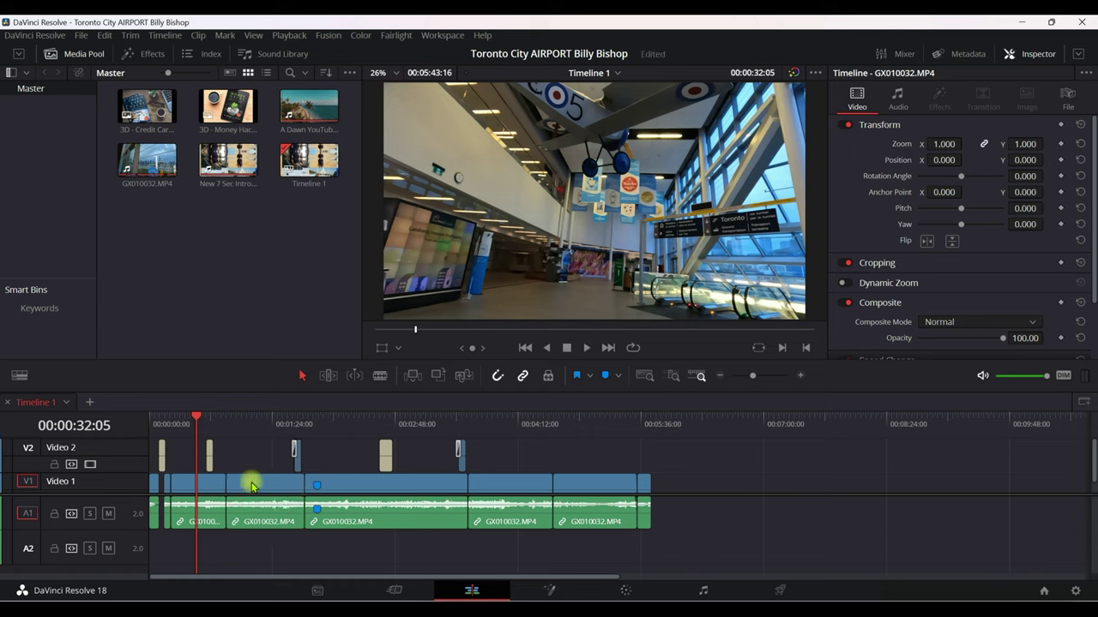
click(209, 459)
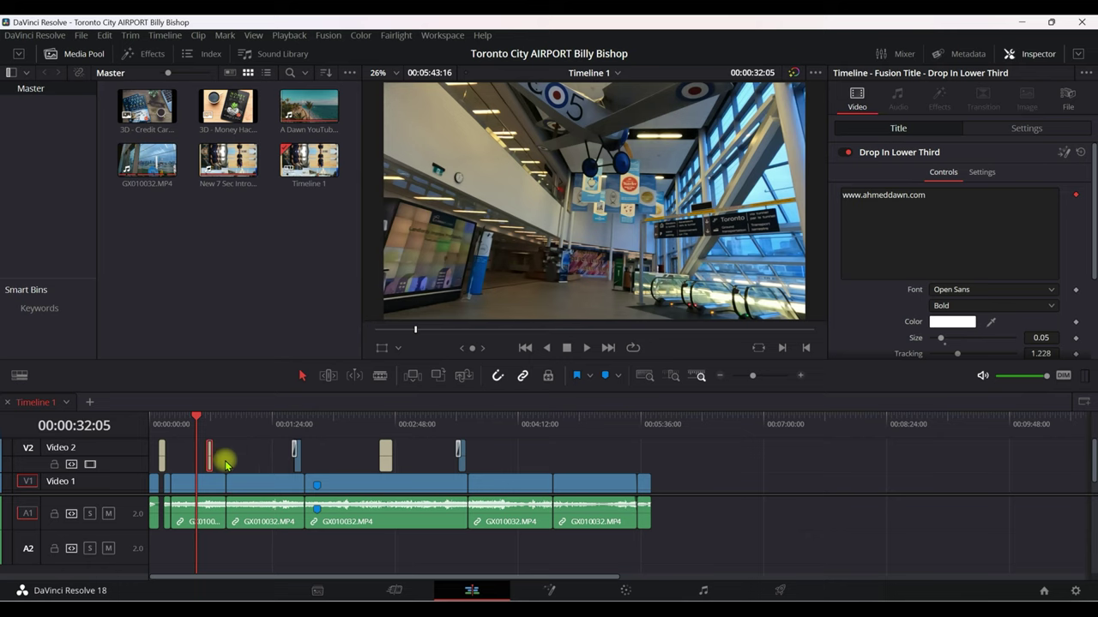
key(Delete)
click(517, 486)
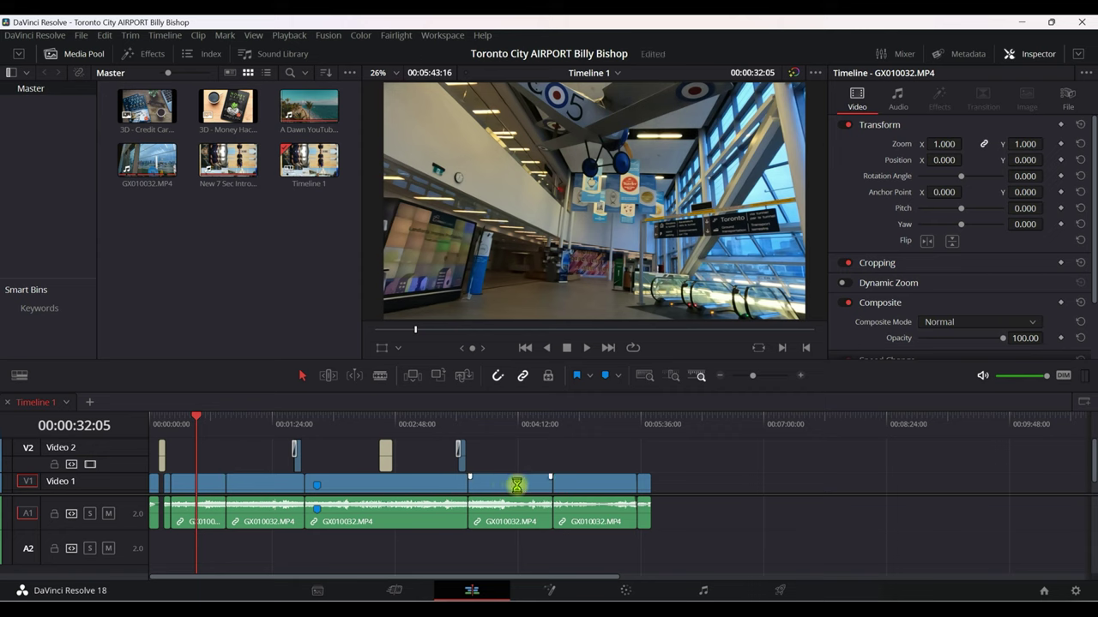